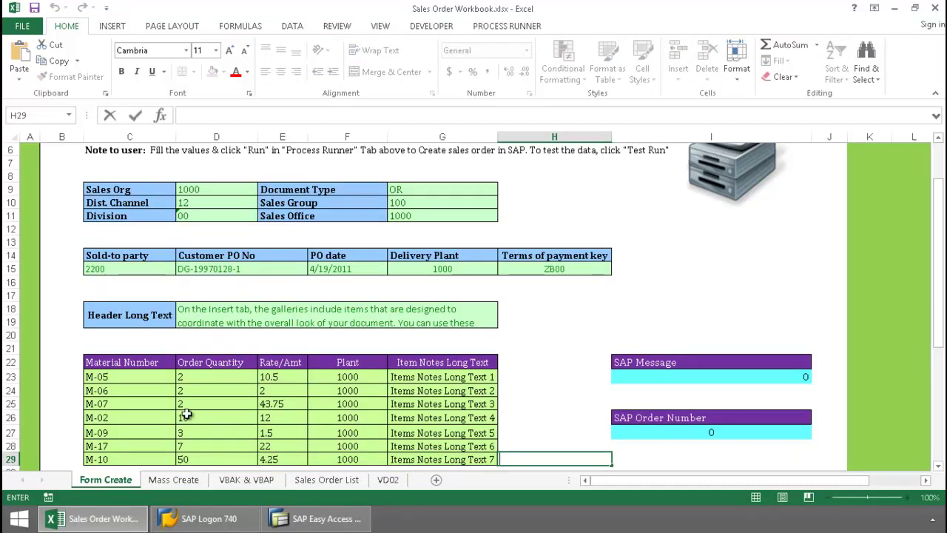
Step: Run the Form Create sheet's sales order process with Process Runner, logging on to SAP system I-47 with the account password
drag(938, 311, 938, 274)
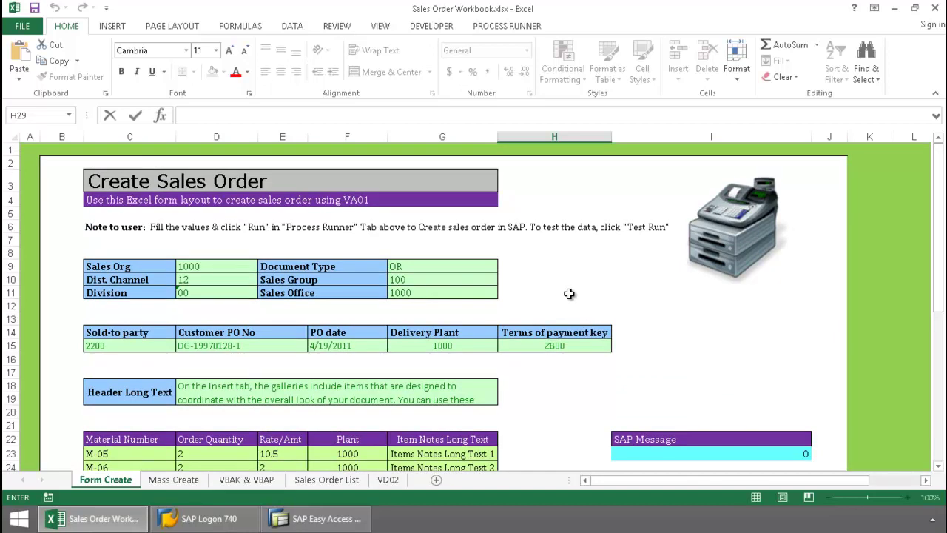
click(507, 28)
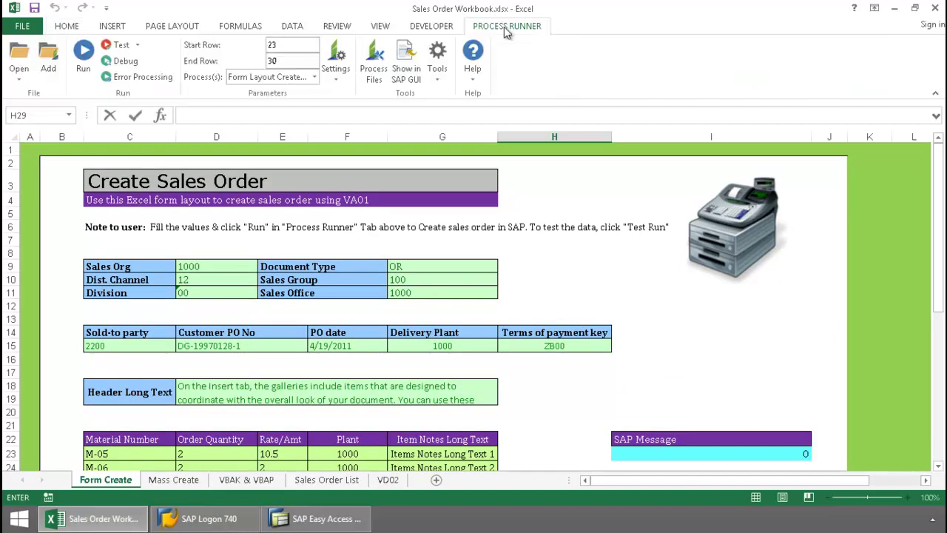
click(83, 58)
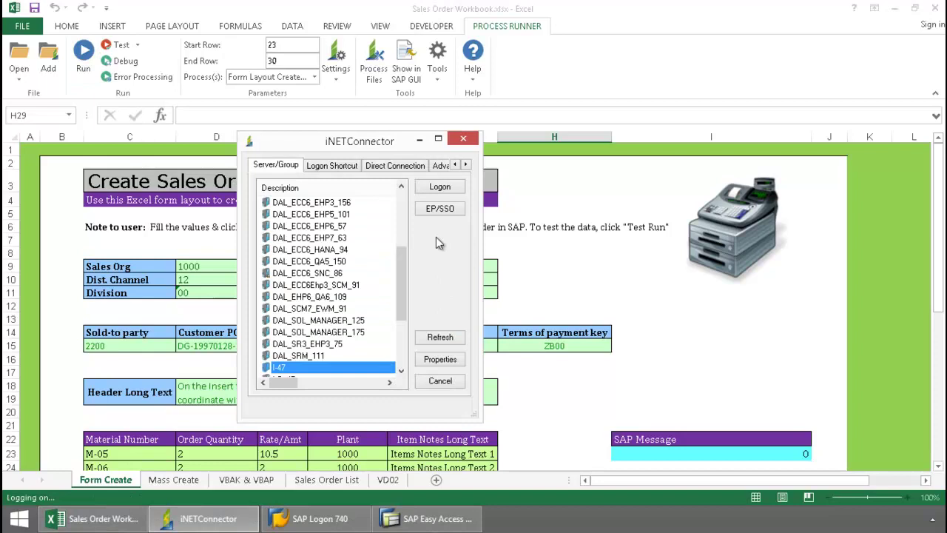
click(438, 190)
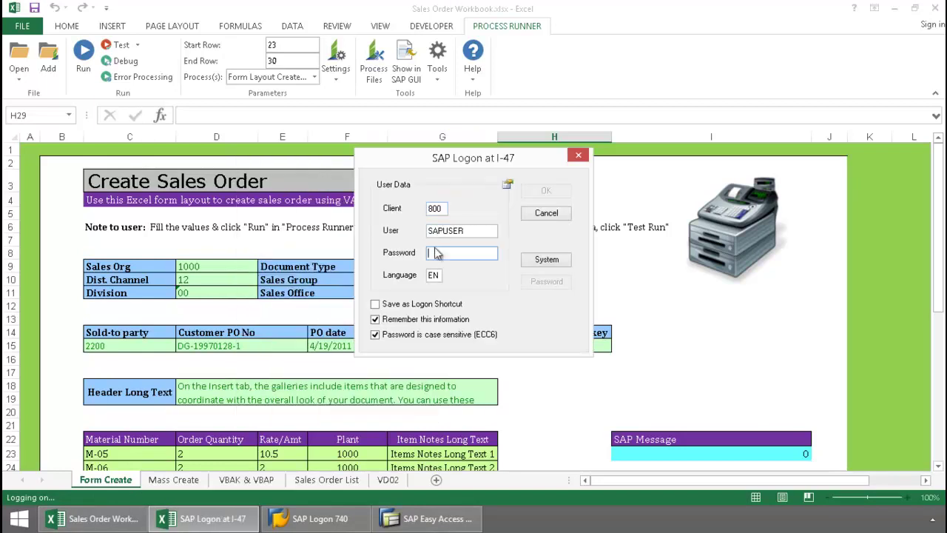
click(435, 253)
text(****)
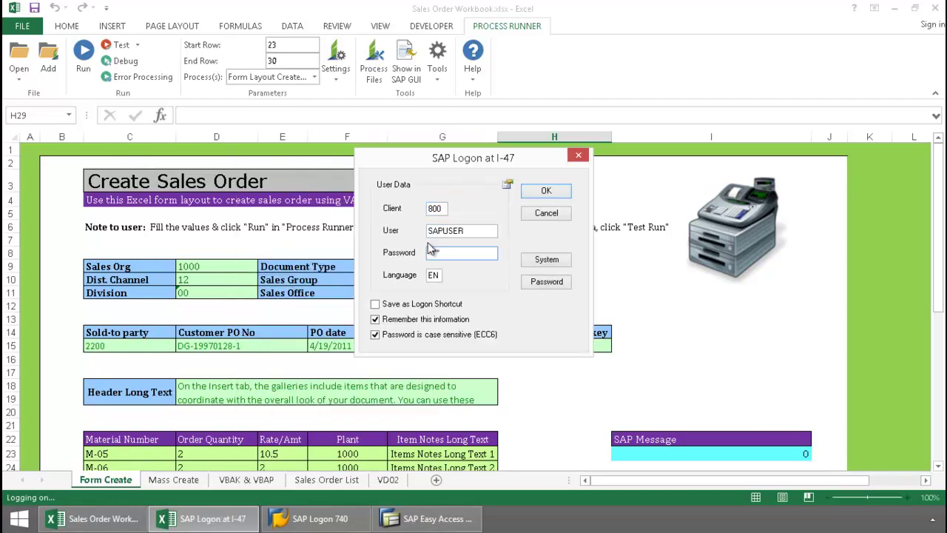
click(545, 193)
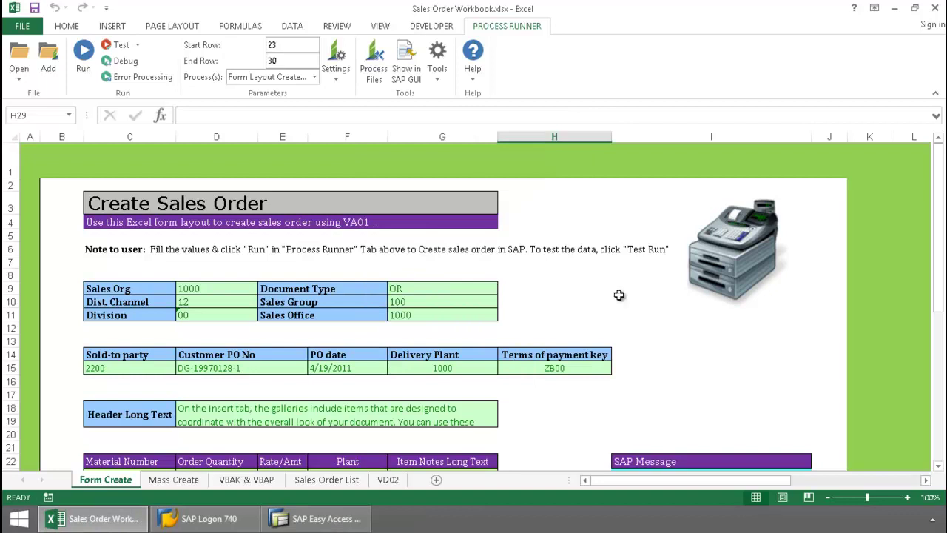
Step: Display the newly created order in SAP GUI from the SAP Message cell on the Form Create sheet
drag(940, 240, 939, 249)
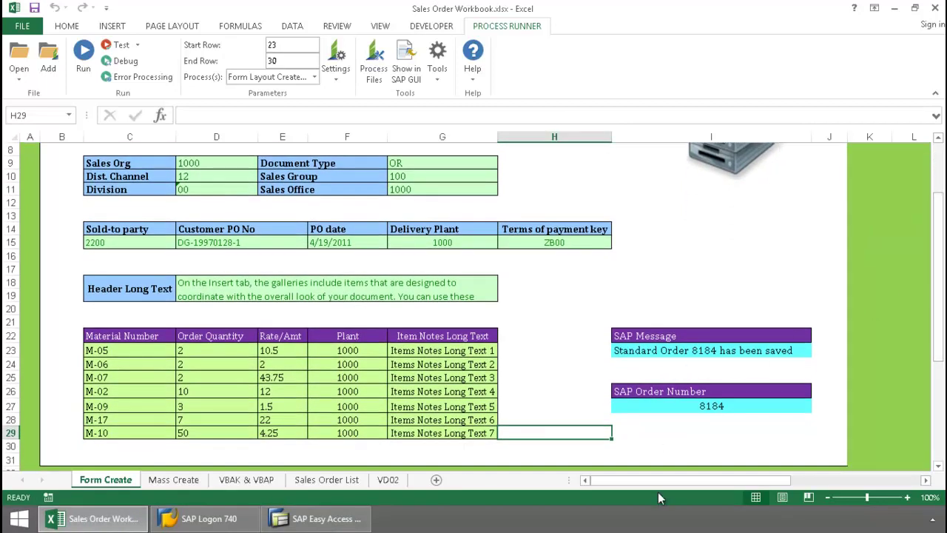
mouse_move(660, 484)
mouse_down()
mouse_move(794, 477)
mouse_move(662, 479)
mouse_up()
click(682, 350)
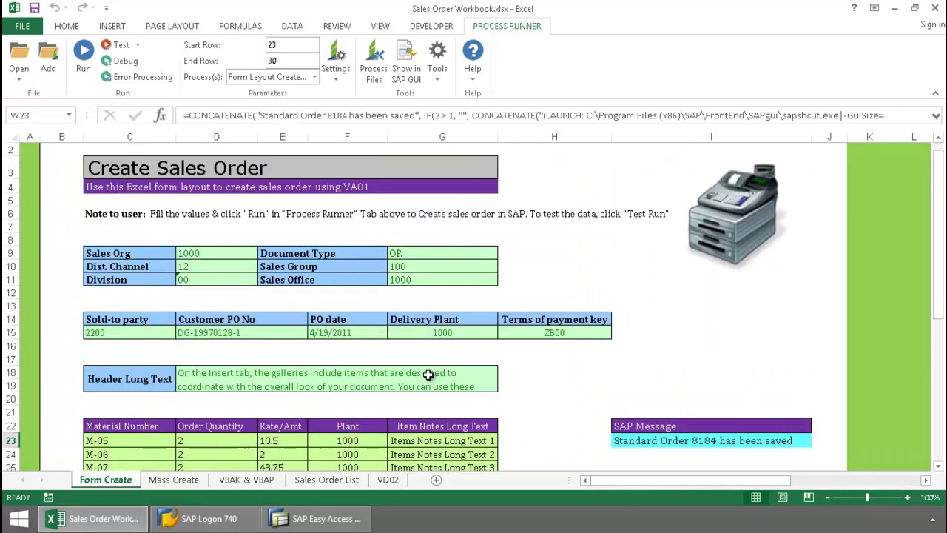
scroll(427, 374, up, 1)
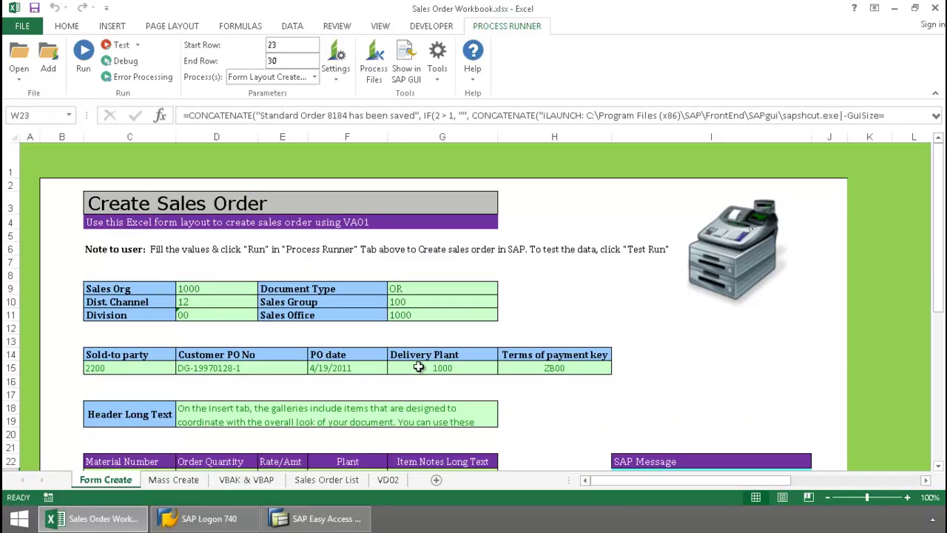
click(413, 68)
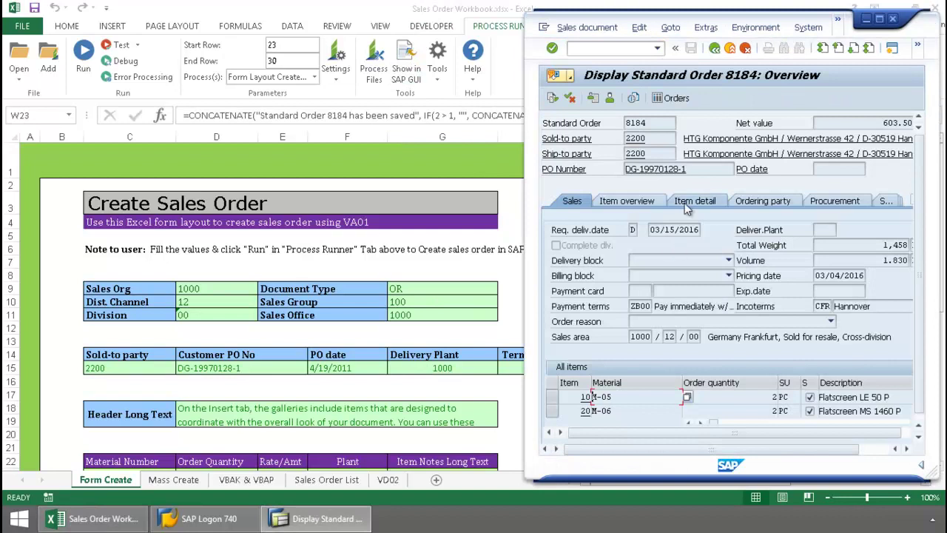
Step: Examine the order's line items and its header texts in the maximized SAP window
scroll(771, 397, down, 1)
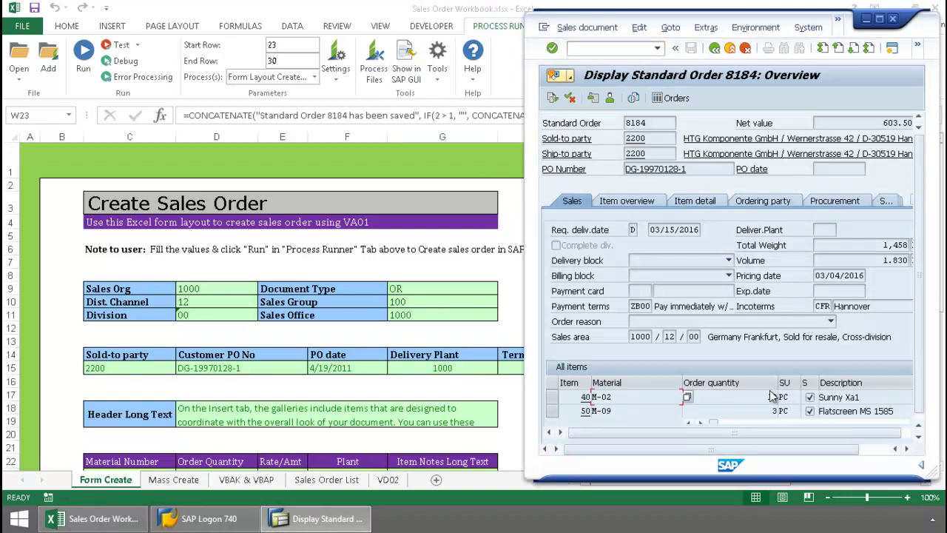
scroll(772, 398, up, 3)
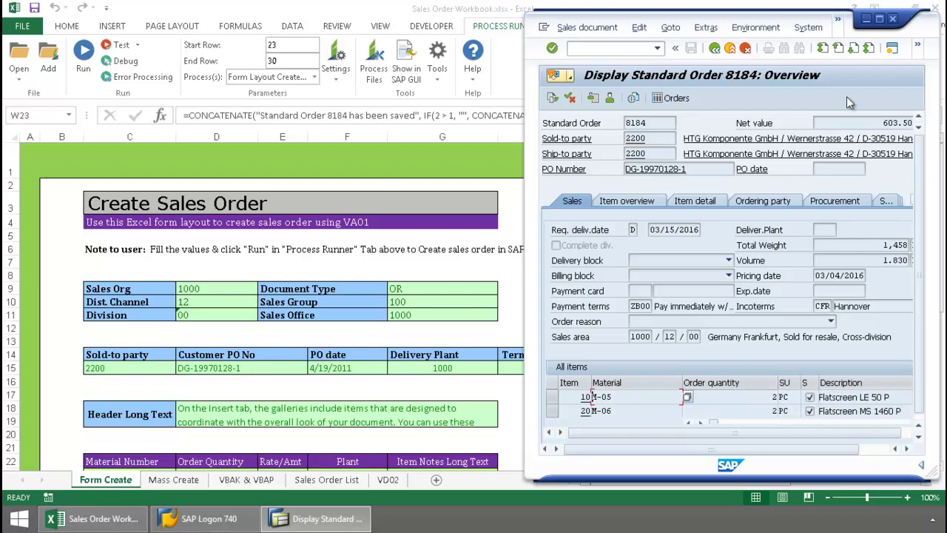
click(880, 18)
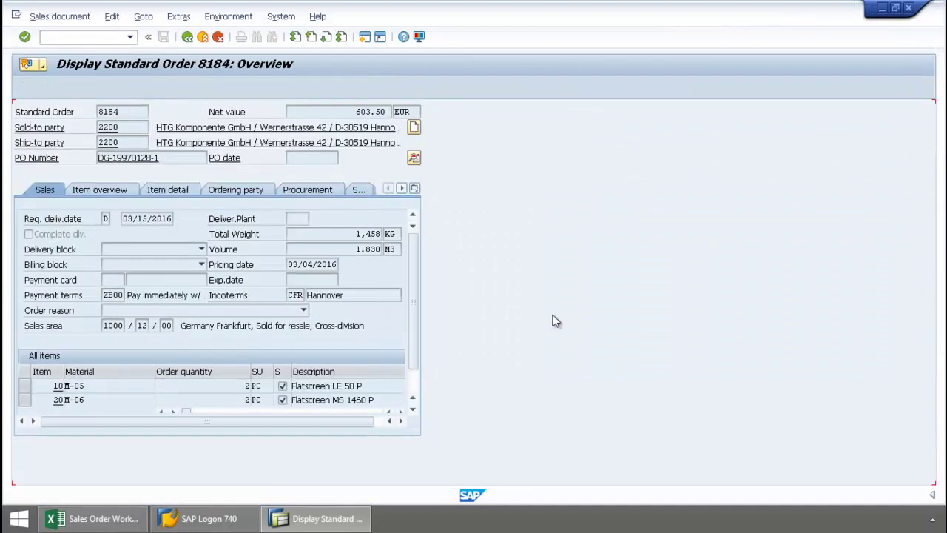
click(414, 159)
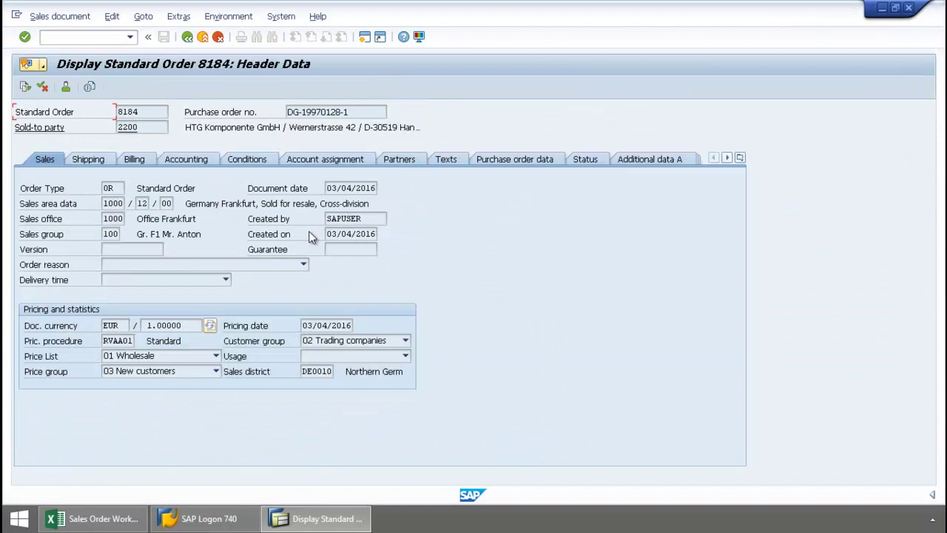
click(445, 159)
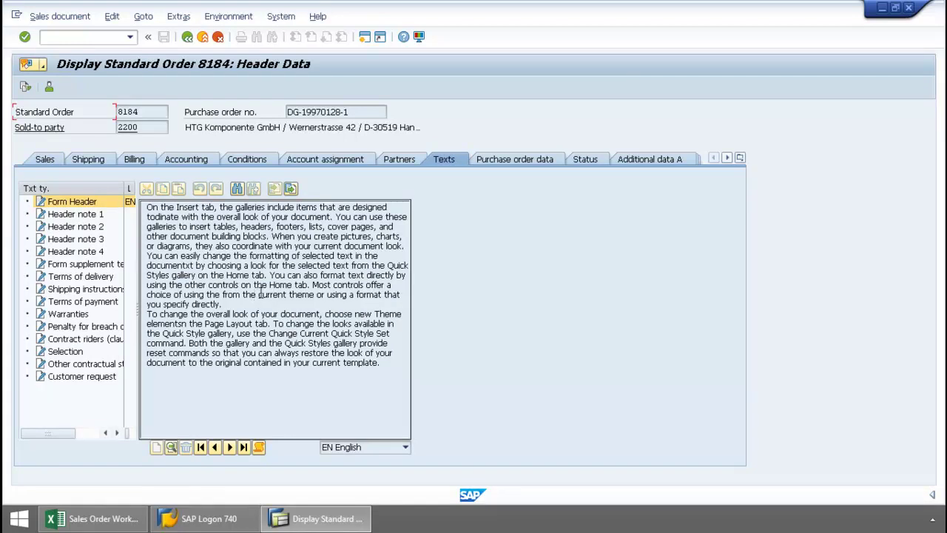
Step: Exit the order display to SAP Easy Access, and restore and minimize the SAP window to return to the Excel workbook
click(203, 37)
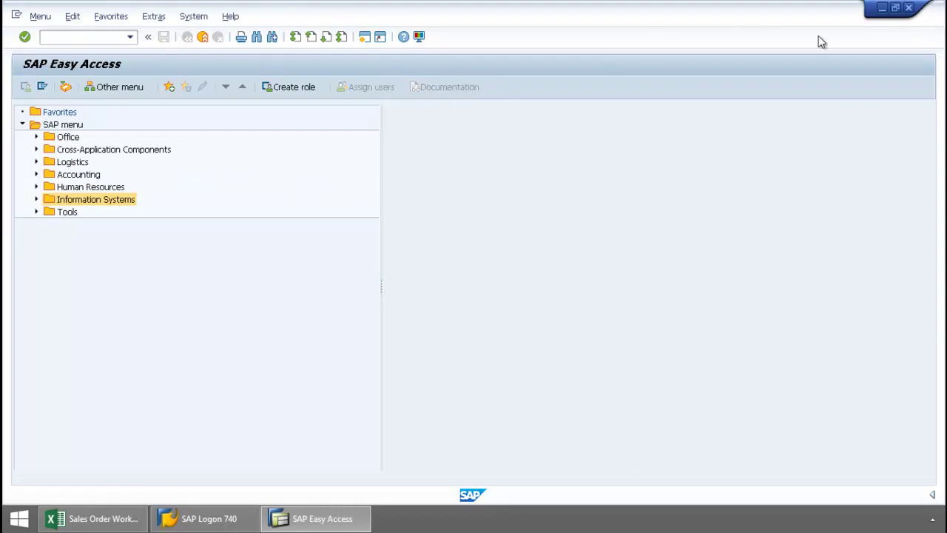
click(895, 9)
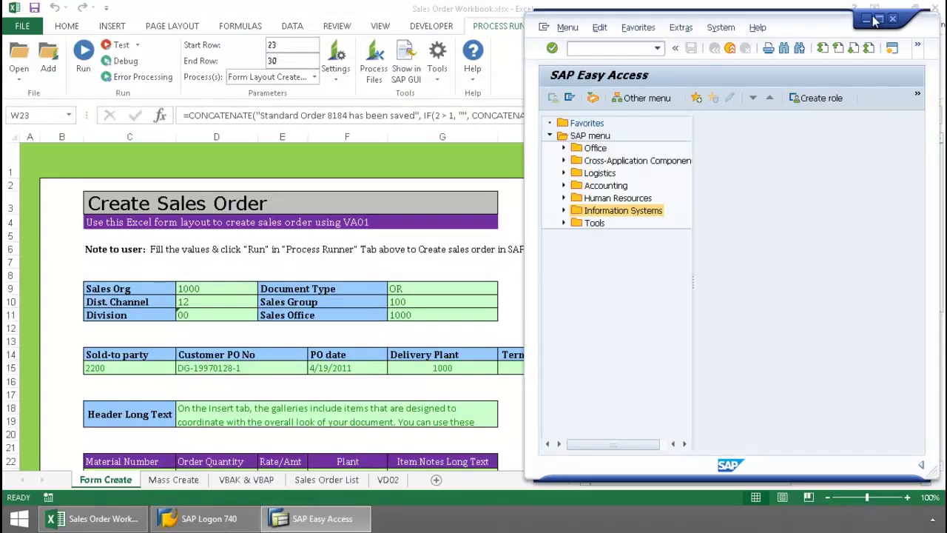
click(870, 19)
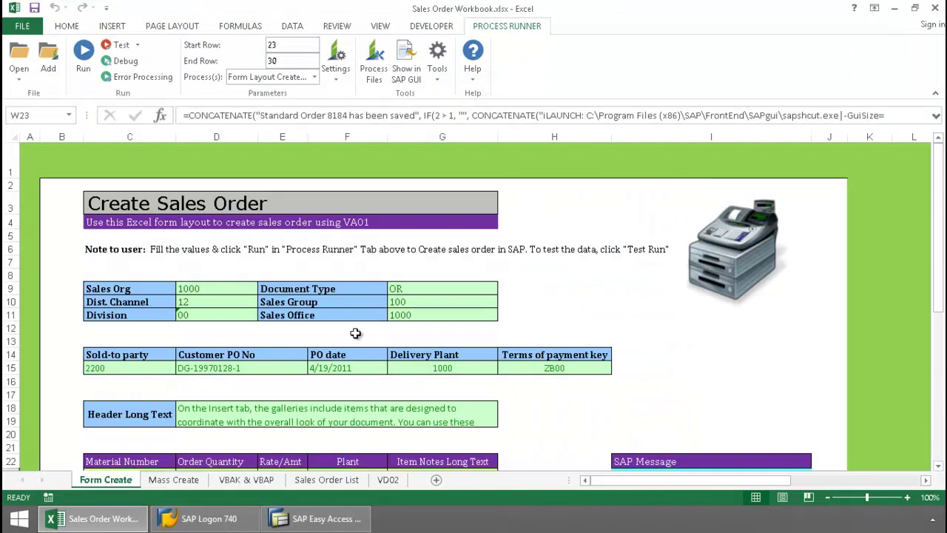
Step: Run the Create Sales Order with Header & Item Long Text process on the Mass Create sheet for rows 2 to 50, accepting the SAP logon
click(181, 480)
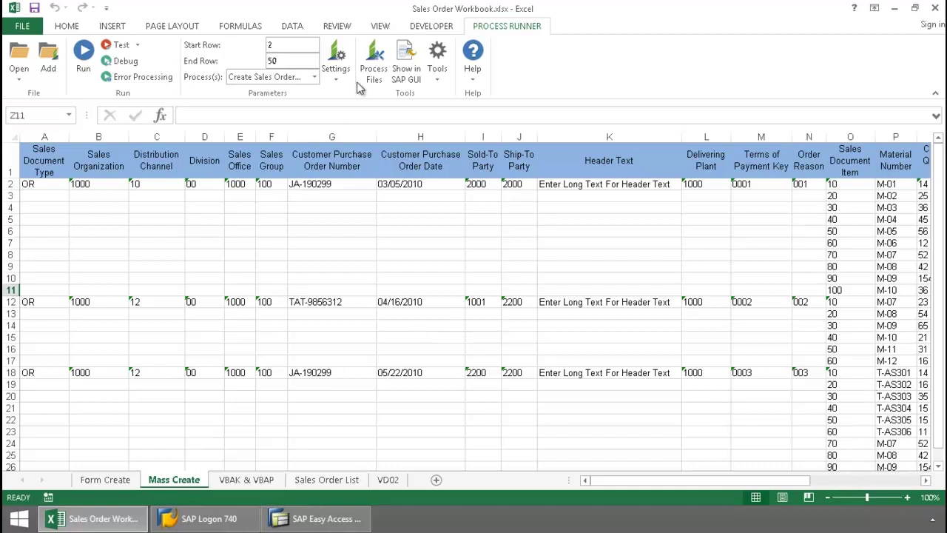
click(314, 77)
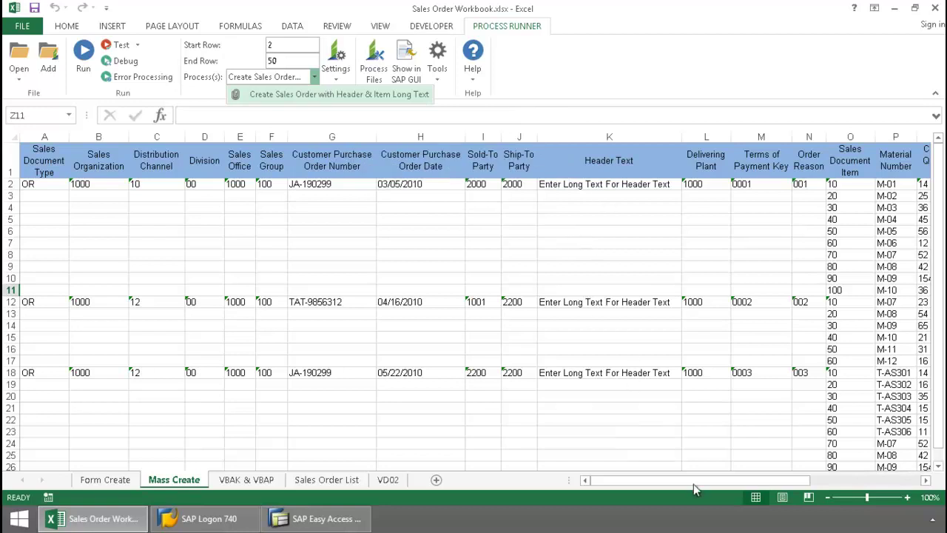
drag(693, 483, 853, 459)
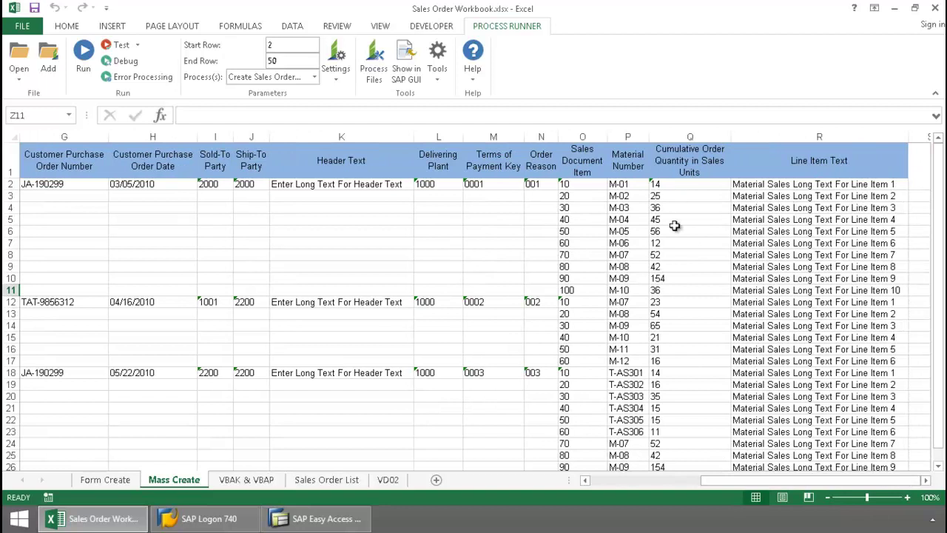
drag(771, 480, 482, 483)
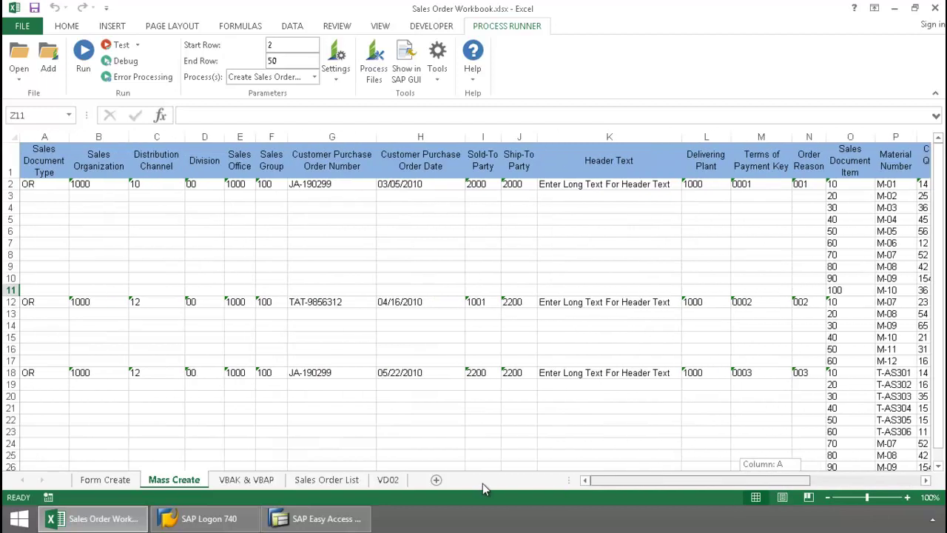
click(83, 59)
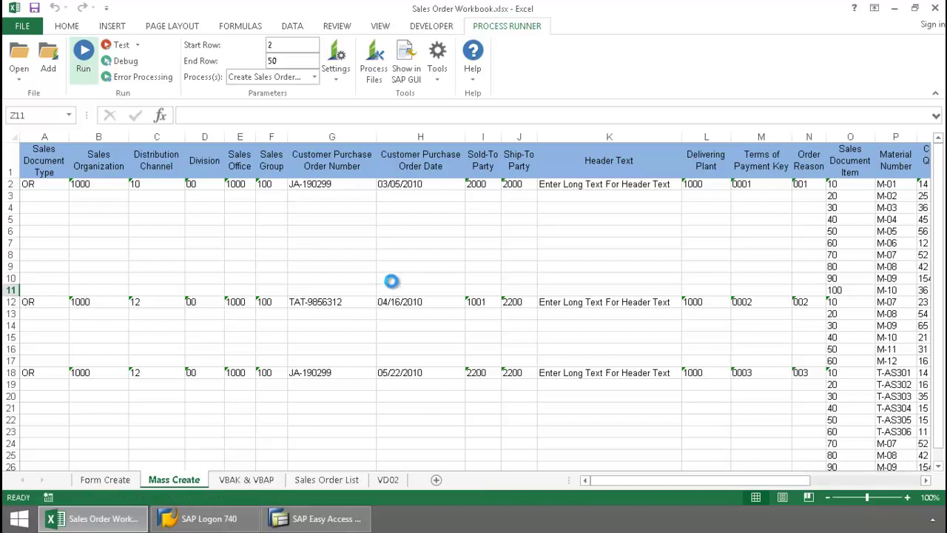
click(545, 193)
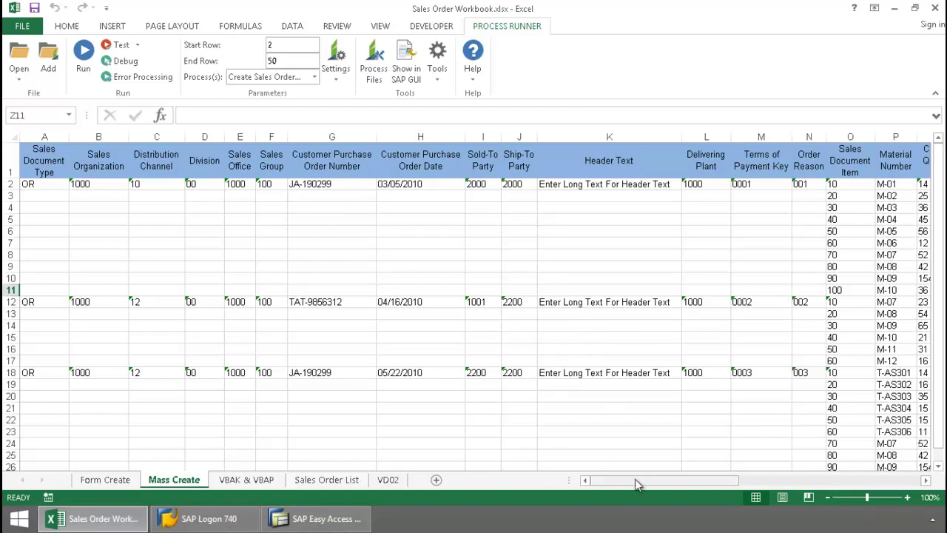
Step: Display the first mass-created order in SAP GUI from its log message in cell T2, and return to the workbook
drag(635, 481, 833, 481)
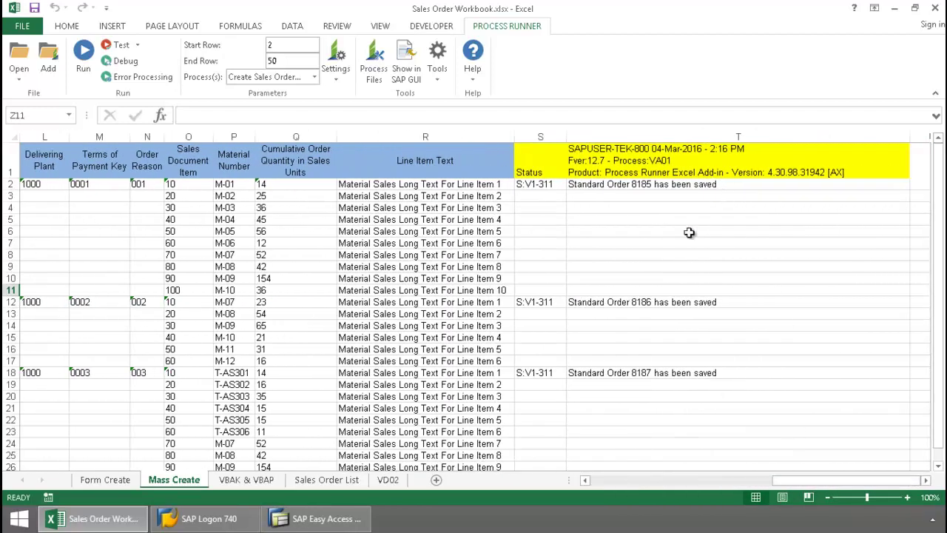
click(654, 185)
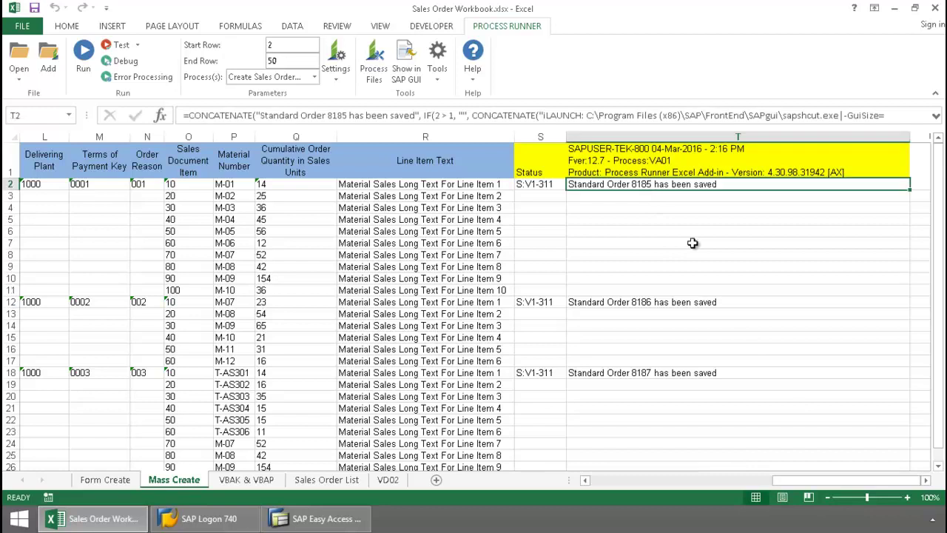
drag(814, 481, 658, 481)
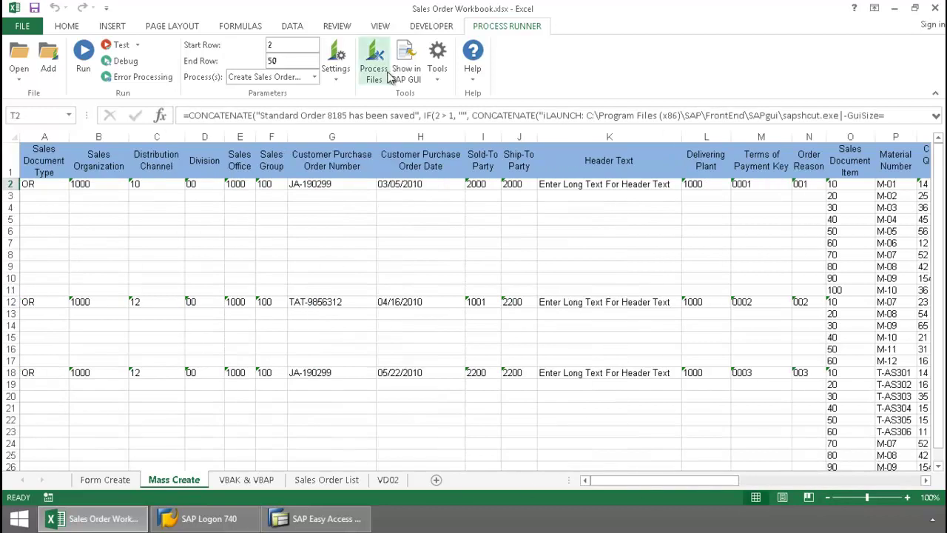
click(409, 81)
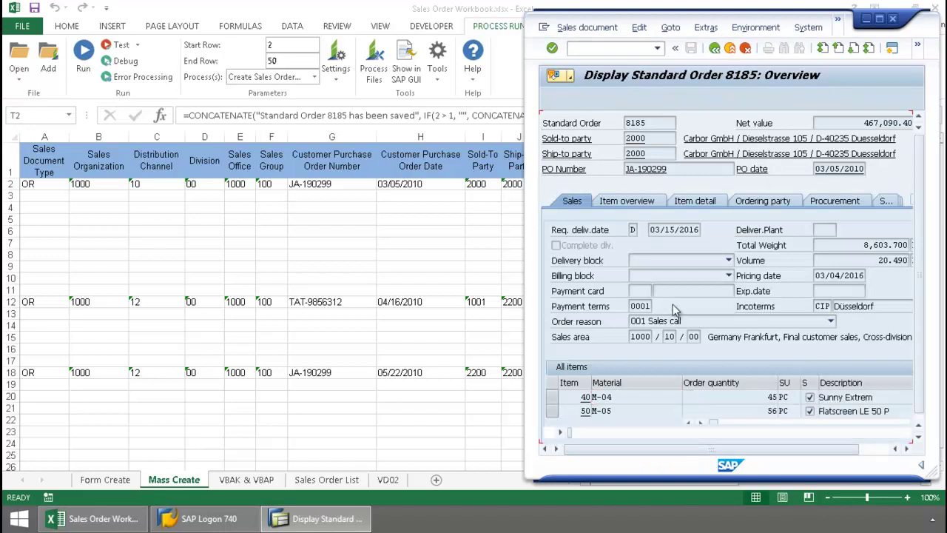
click(730, 48)
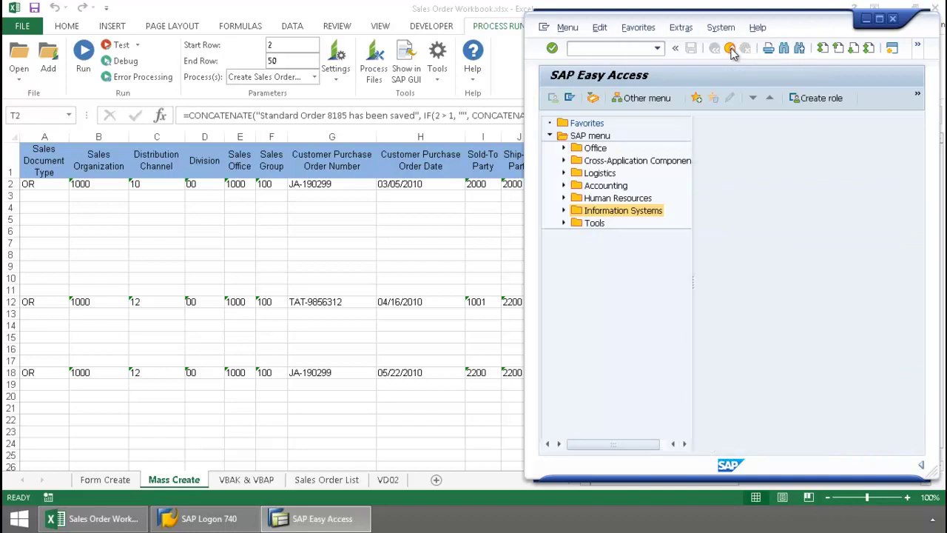
click(866, 20)
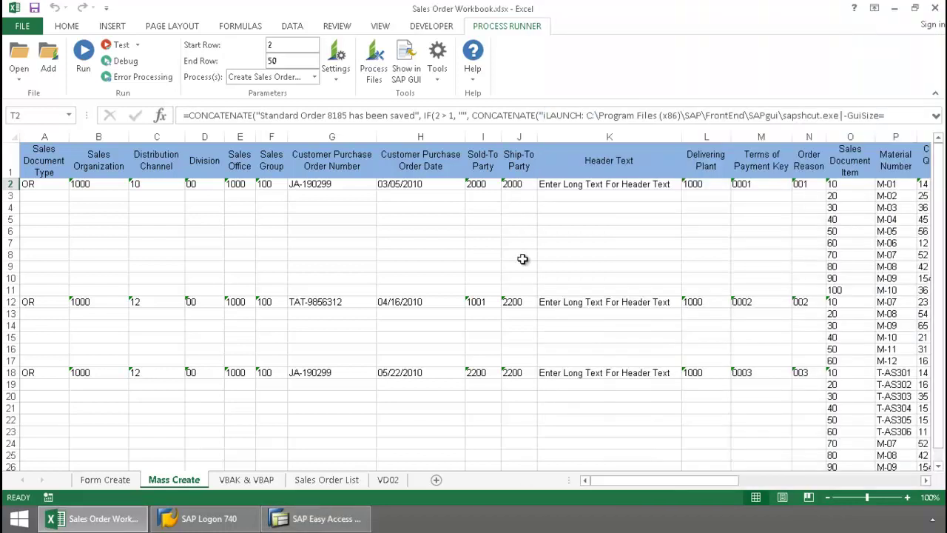
Step: Download the sales order header and item data into the VBAK & VBAP sheet for the given customer and sales document
click(252, 481)
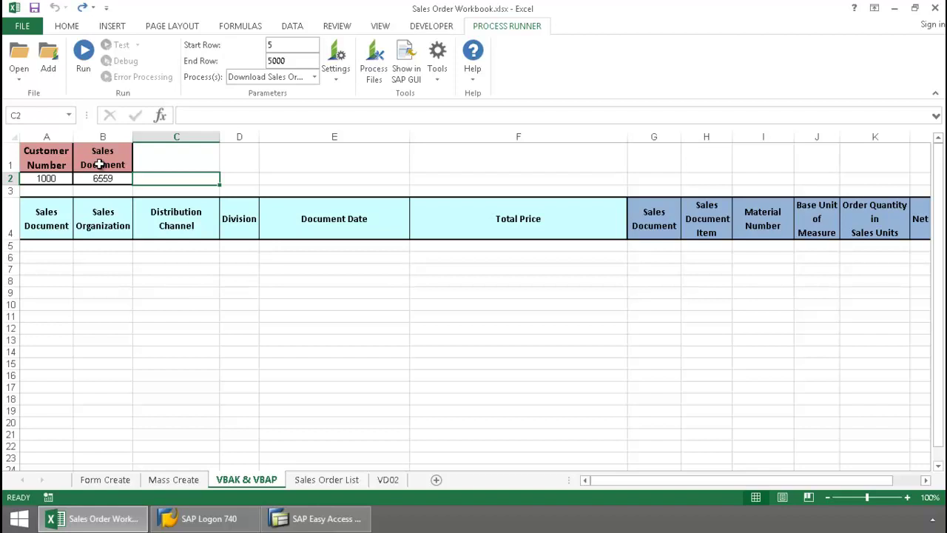
click(84, 48)
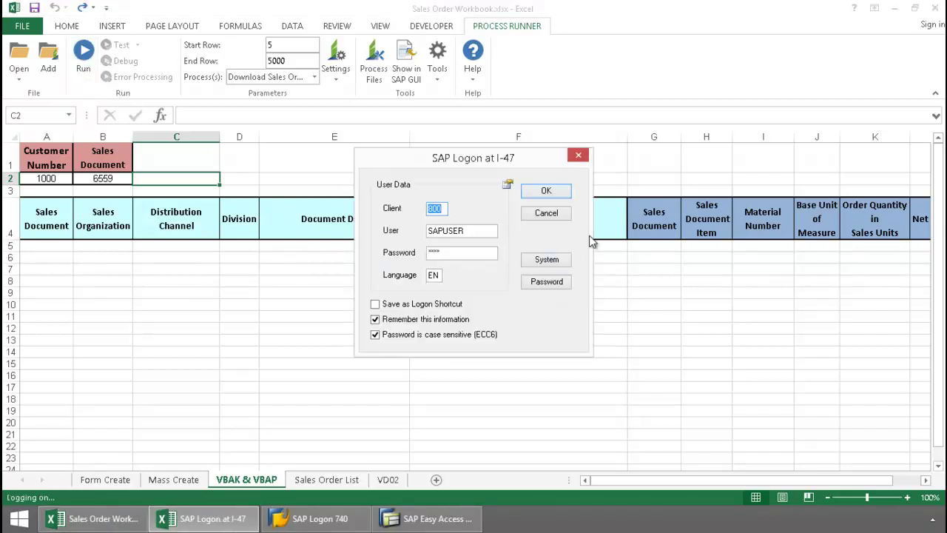
click(546, 190)
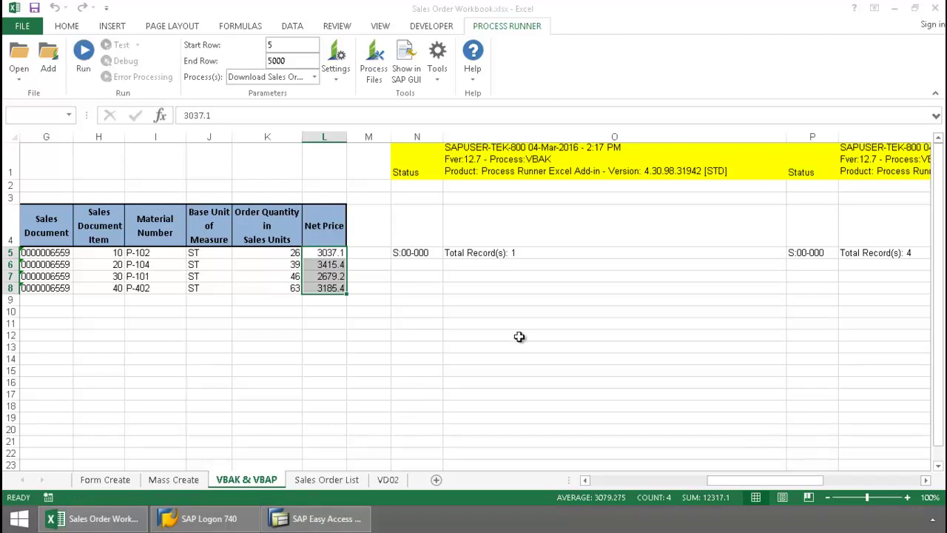
drag(746, 488, 589, 479)
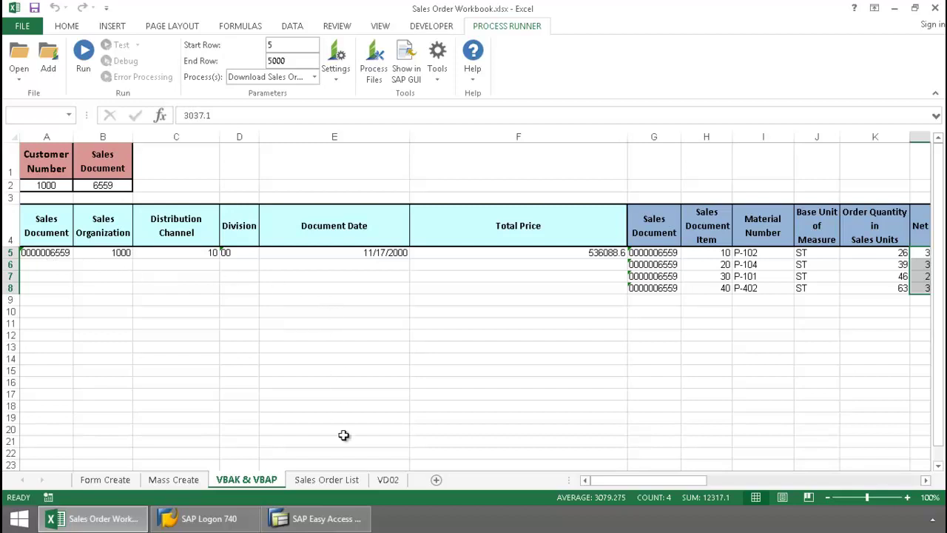
Step: Download the list of sales orders into the Sales Order List sheet for the given customer and sales organization, accepting the SAP logon
click(342, 482)
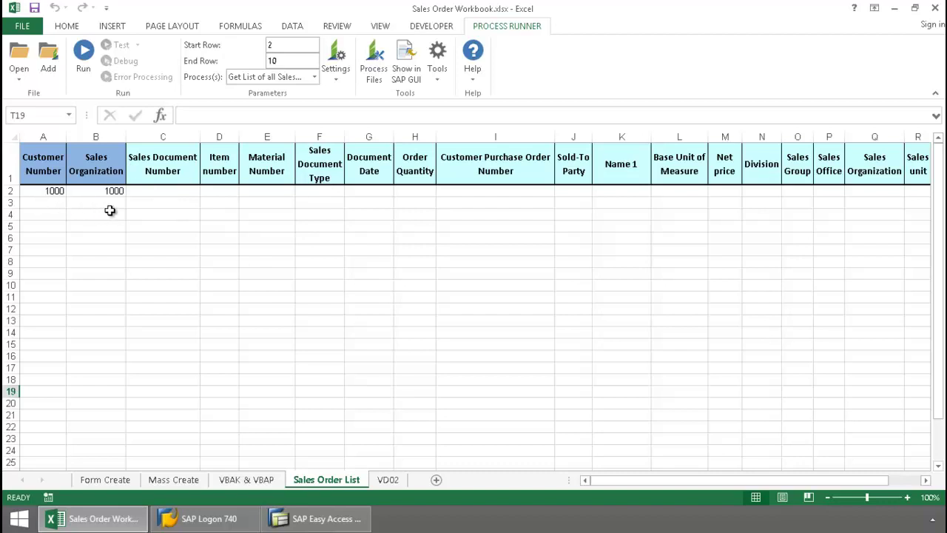
click(83, 53)
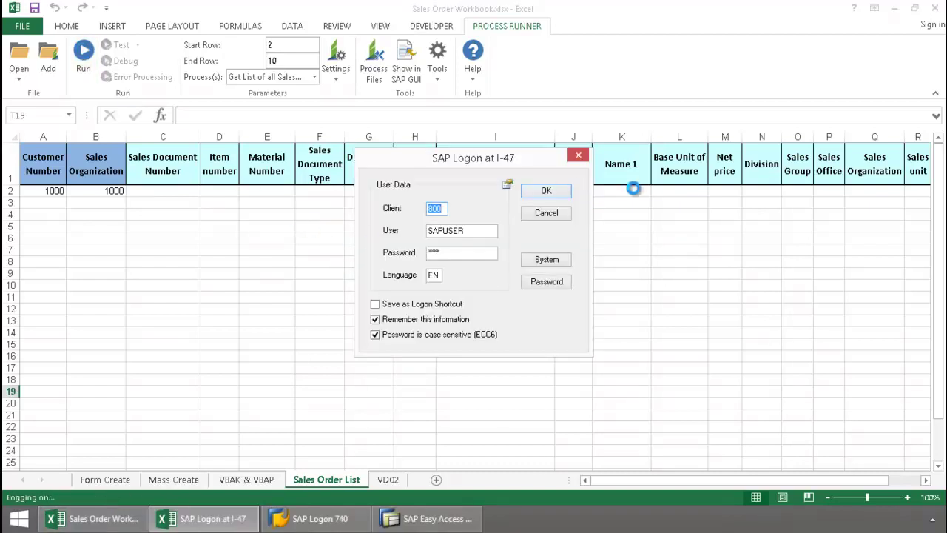
click(563, 193)
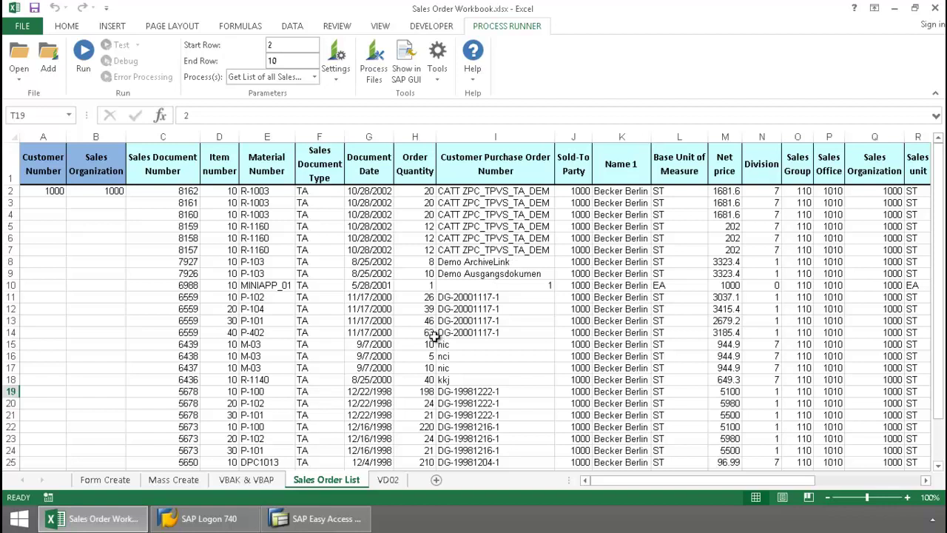
Step: Show the VD02 sheet, and open the customer display transaction's initial screen in SAP GUI
click(387, 480)
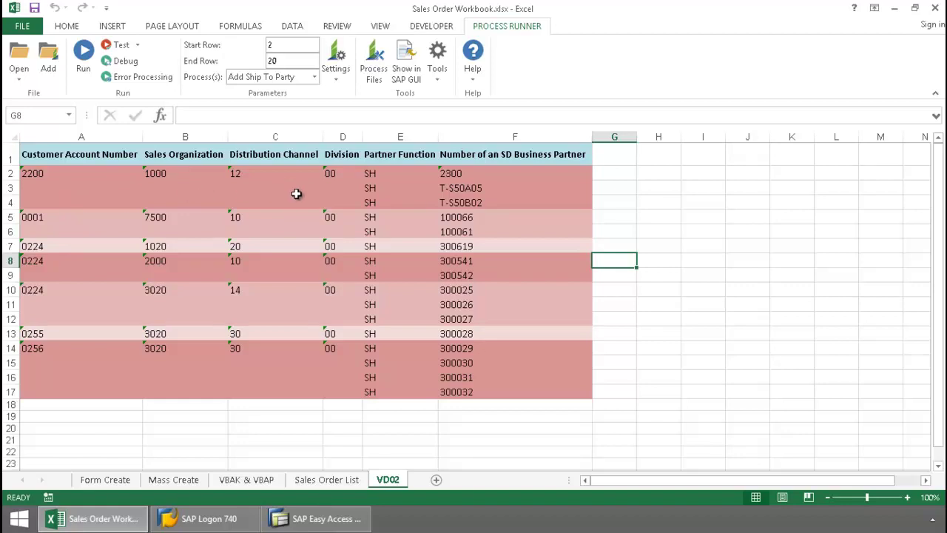
click(314, 518)
text(VD02)
key(Return)
Step: Display the partner functions of the customer in row 2 for sales organization 1000, distribution channel 12 and division 00
text(2)
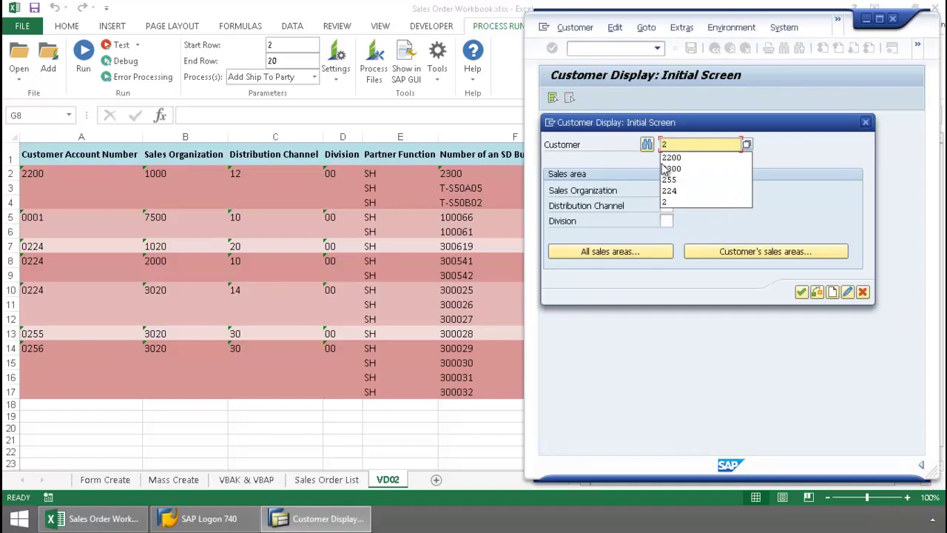
text(200)
key(Tab)
text(1000)
key(Tab)
text(1)
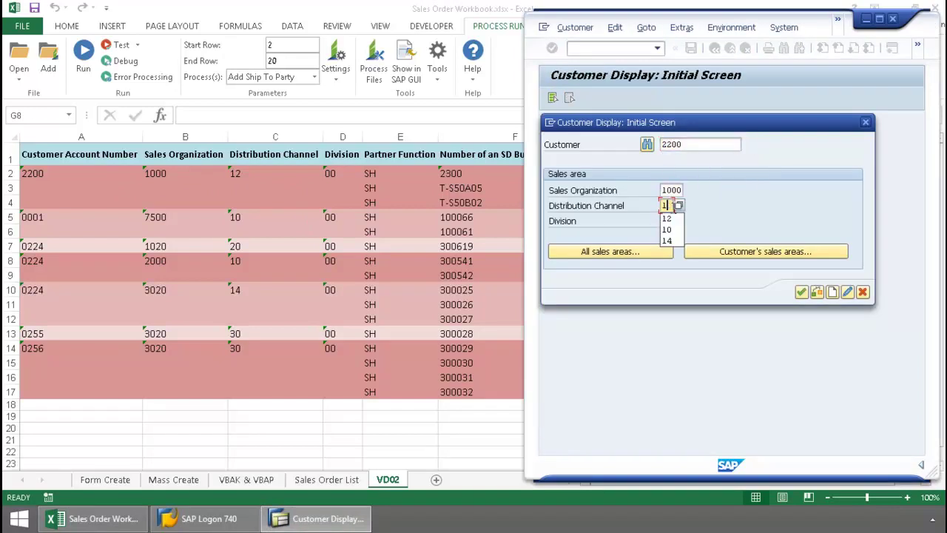
text(2)
key(Tab)
text(00)
click(801, 292)
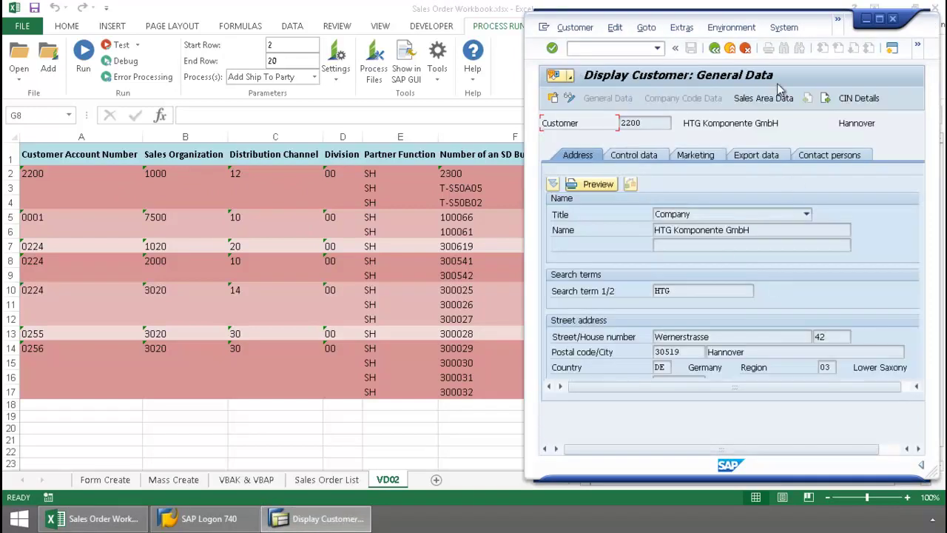
click(773, 97)
click(760, 201)
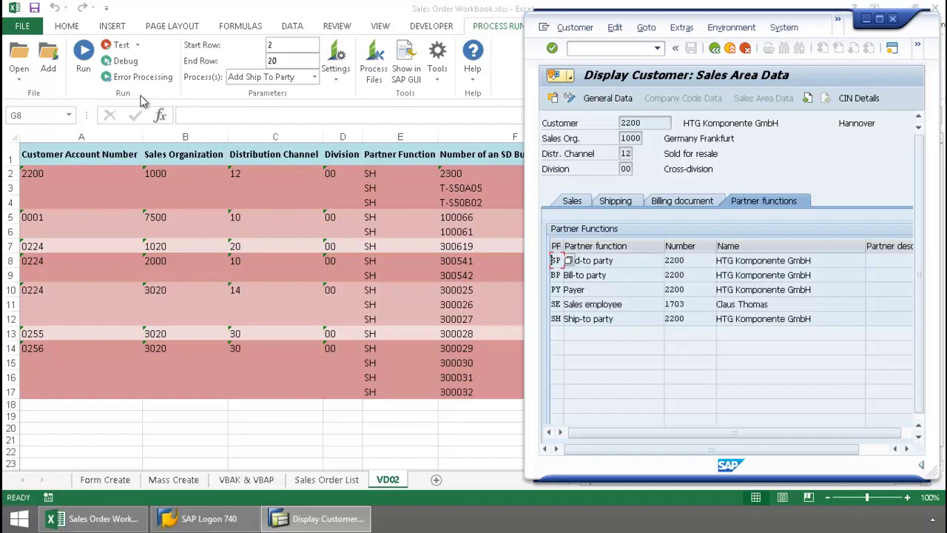
Step: Return to the workbook and run the Add Ship To Party process on the VD02 sheet for rows 2 to 20, accepting the SAP logon
click(84, 62)
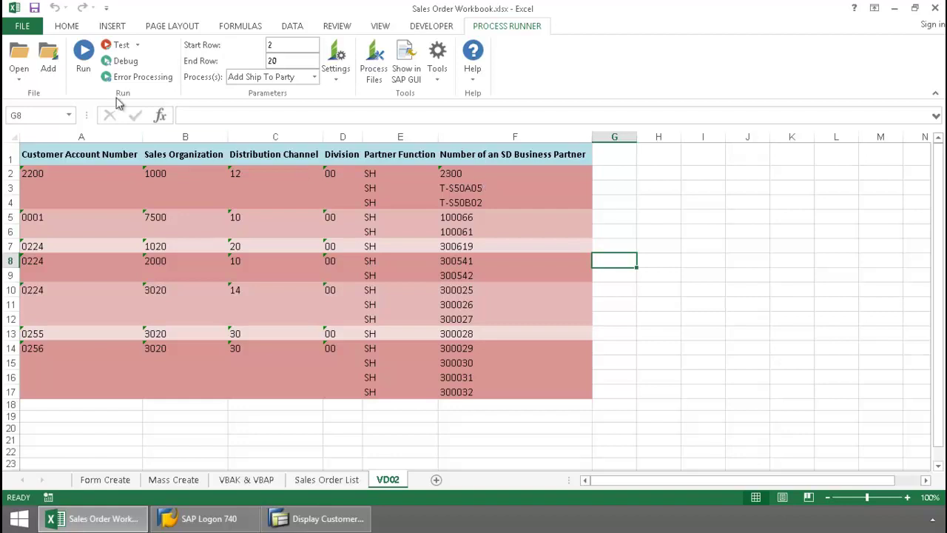
click(80, 59)
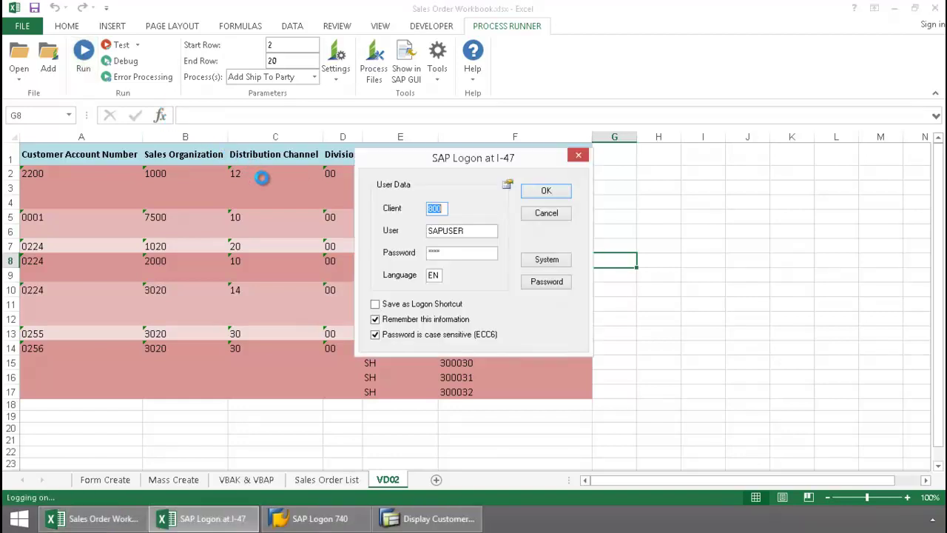
click(562, 193)
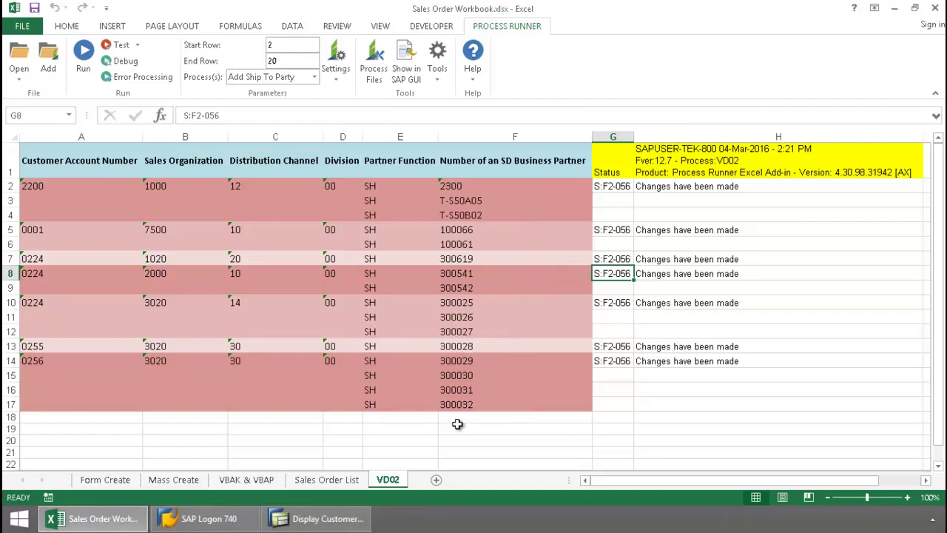
Step: Reload the same customer's sales area data in SAP GUI to check its ship-to parties under the partner functions
mouse_move(325, 522)
click(335, 449)
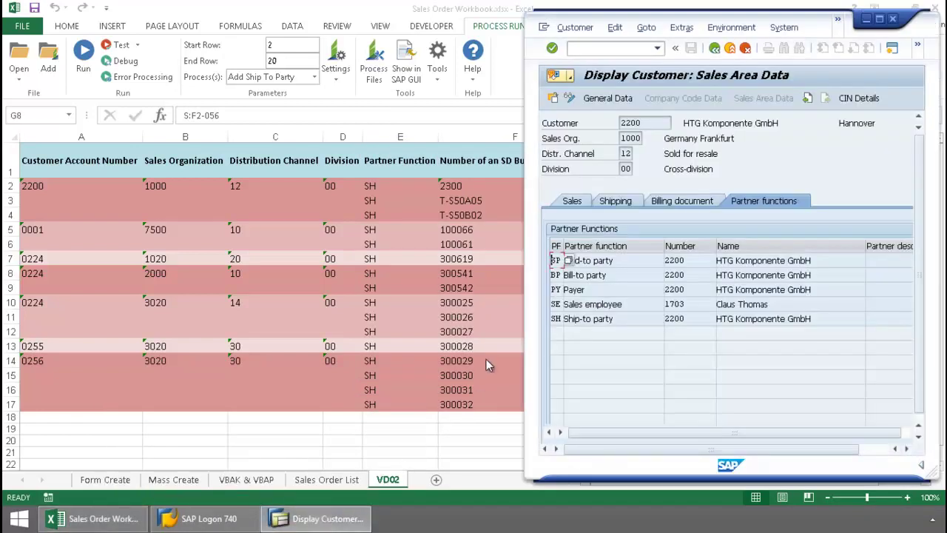
click(714, 48)
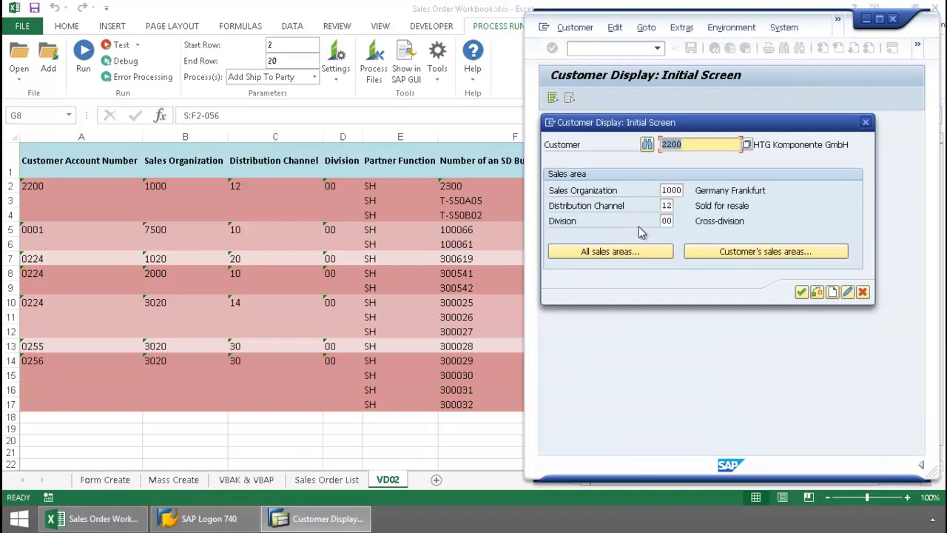
click(801, 291)
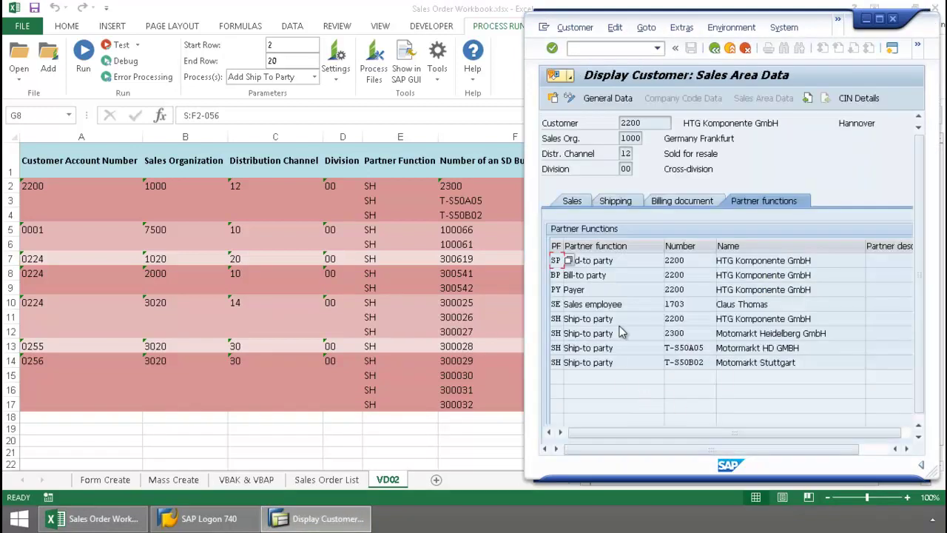